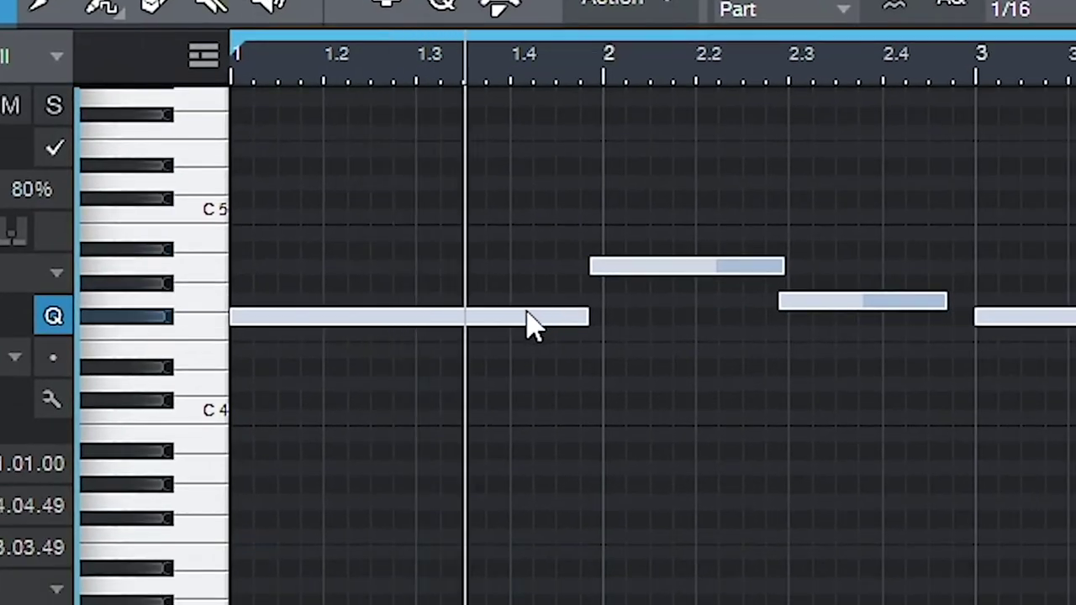
Step: Make the piano notes legato with overlap correction, then start recording a higher melody line
right_click(538, 319)
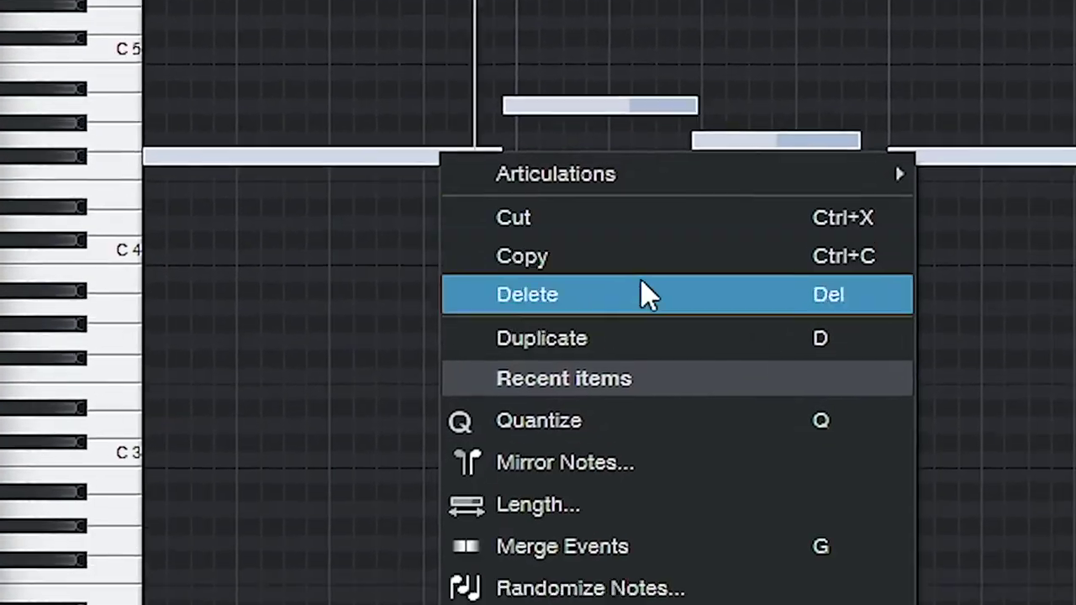
left_click(654, 305)
left_click(496, 278)
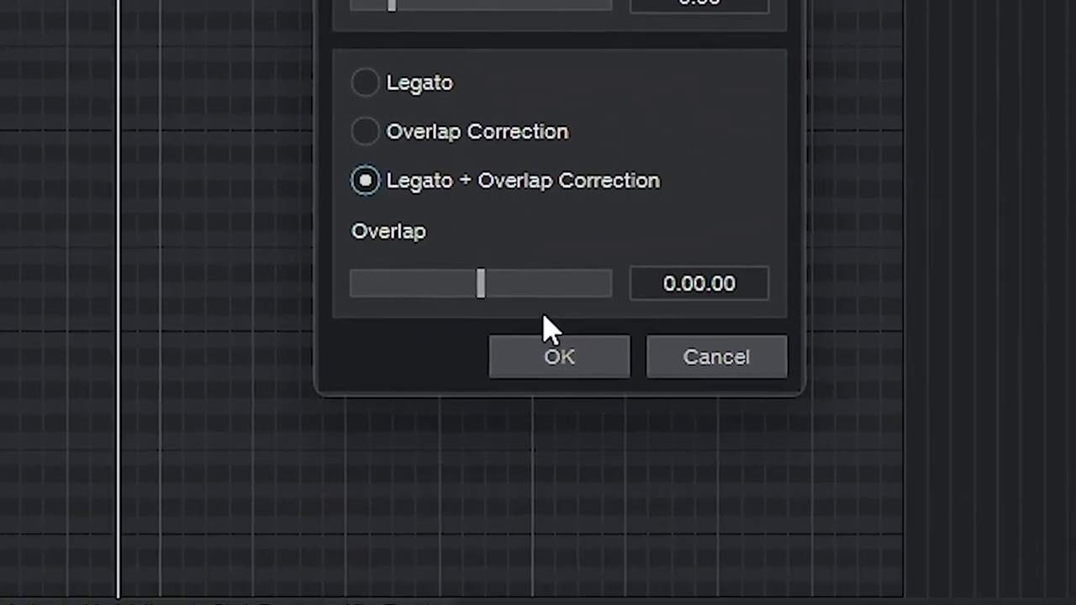
left_click(559, 356)
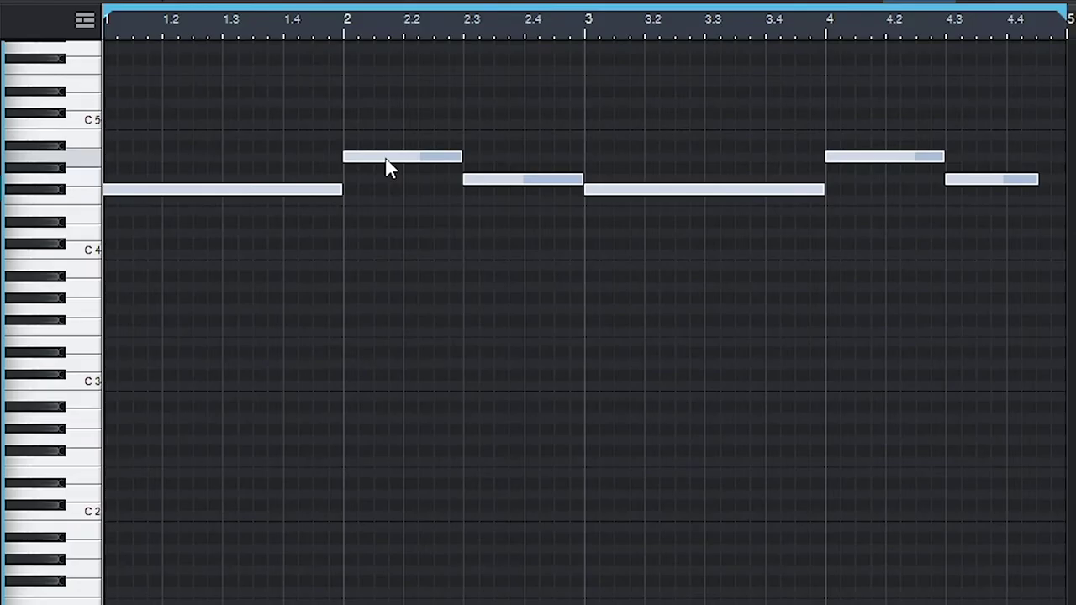
key("space")
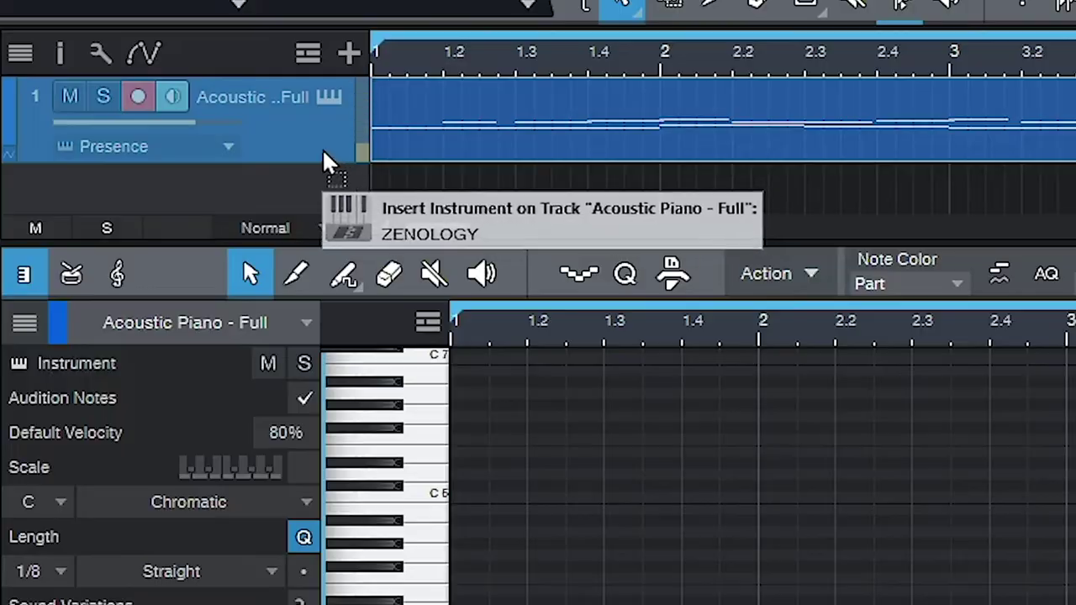
Step: Load Zenology onto the Acoustic Piano track and choose Effectrix's Drunken Family chorus preset
left_click_drag(368, 174, 328, 151)
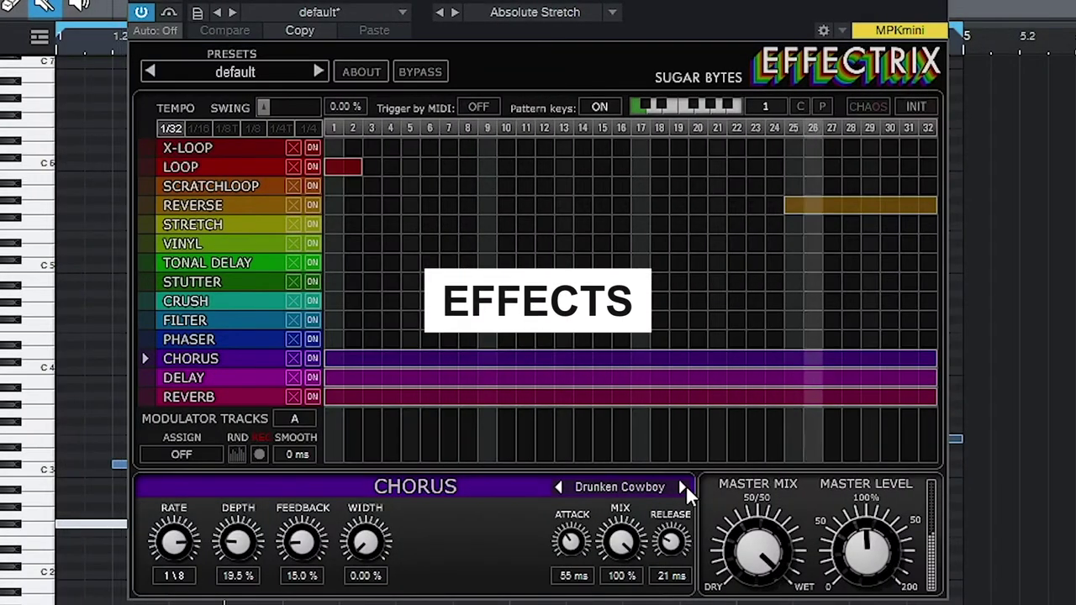
left_click(683, 487)
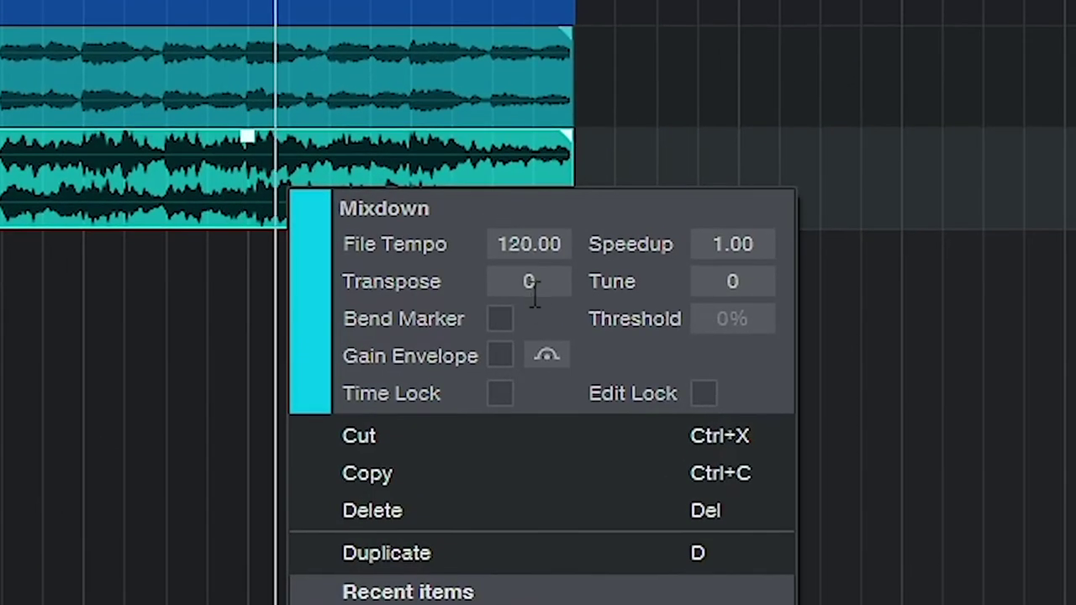
Step: Open the Mixdown clip's Transpose field for editing
double_click(531, 282)
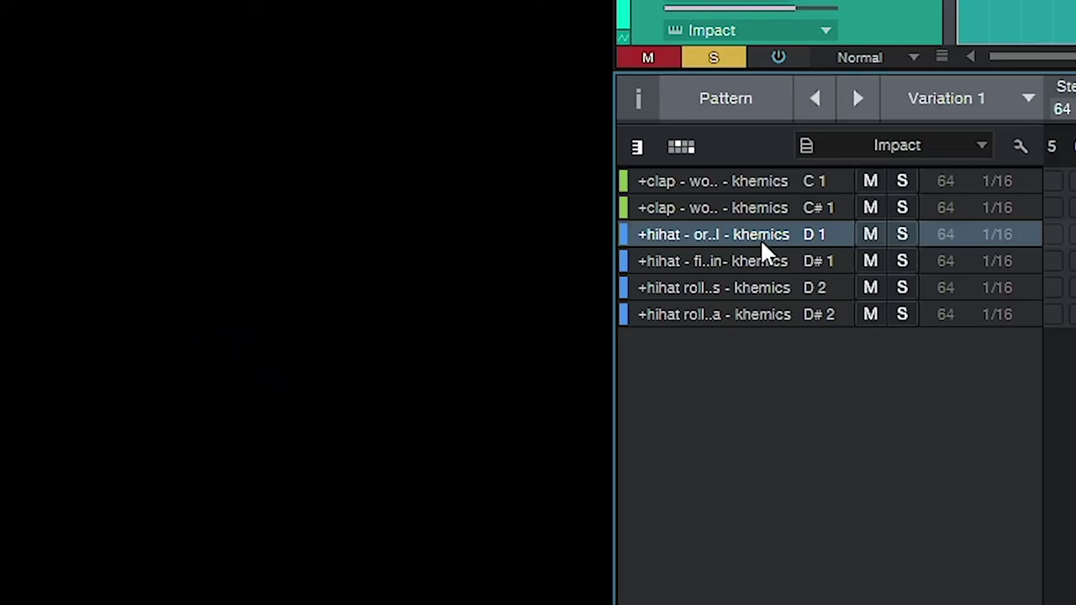
Step: Apply Set Every 2nd Step to the first hihat lane of the Impact pattern
right_click(760, 238)
left_click(396, 231)
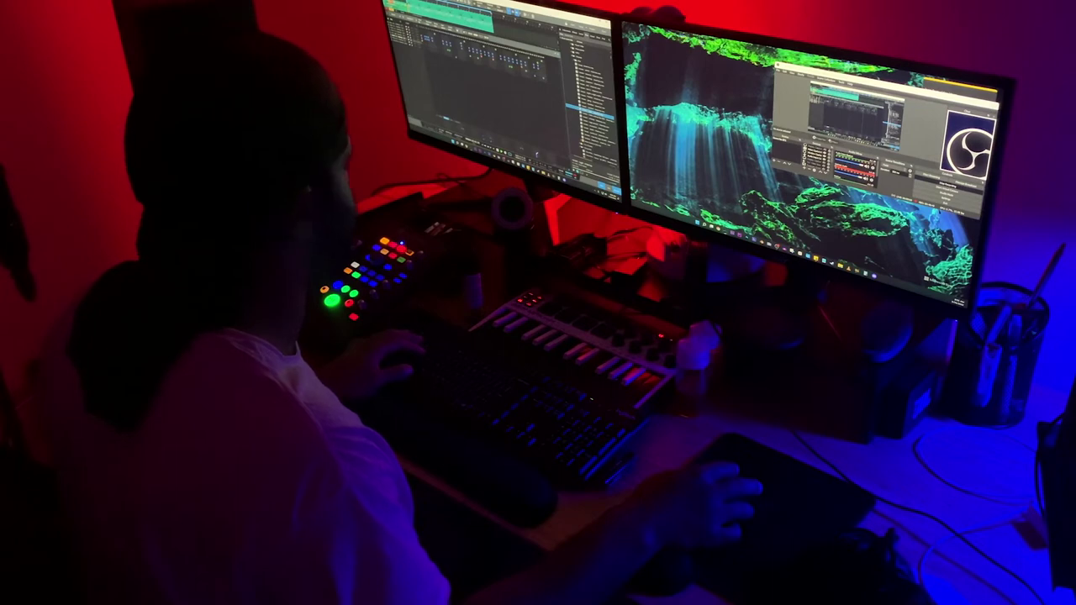
Step: Close the Impact pattern editor with F5 to show the song arrangement
key("F5")
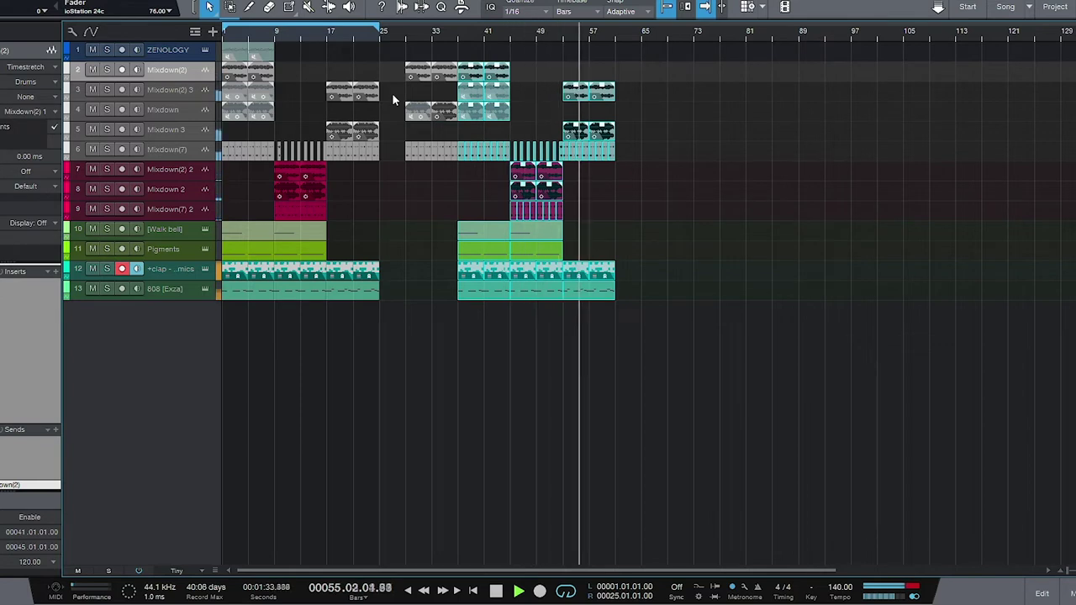
Step: Duplicate the bar 33–60 section to bars 61–88 and zoom out to the whole song
left_click_drag(404, 38, 696, 362)
key("d")
key("w")
key("shift+w")
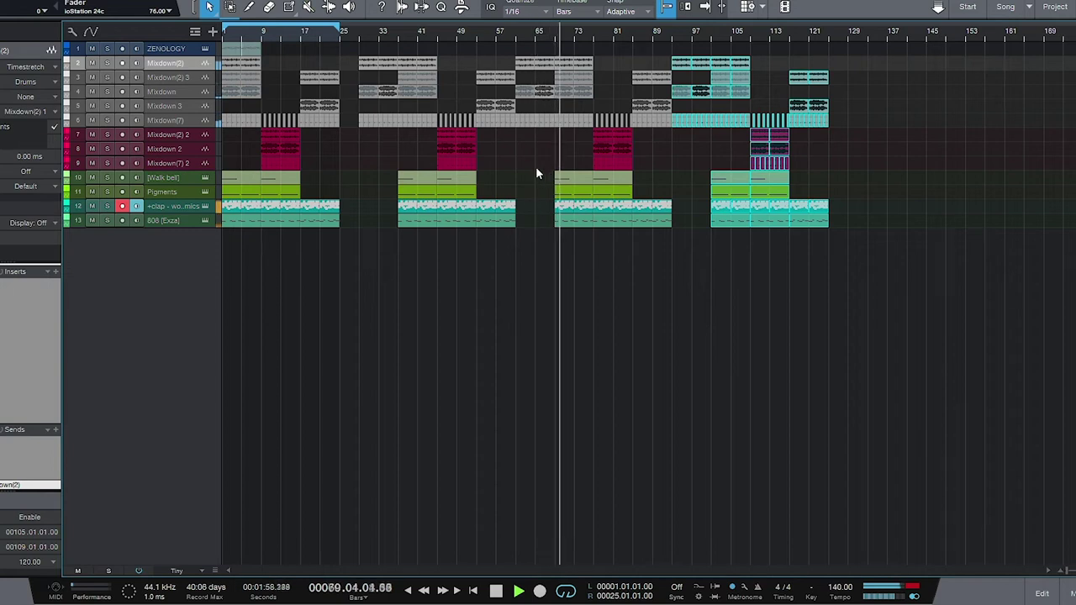
Step: Extend the Walk bell clips to end at bars 61, 89 and 113
left_click(505, 187)
left_click_drag(788, 179, 828, 179)
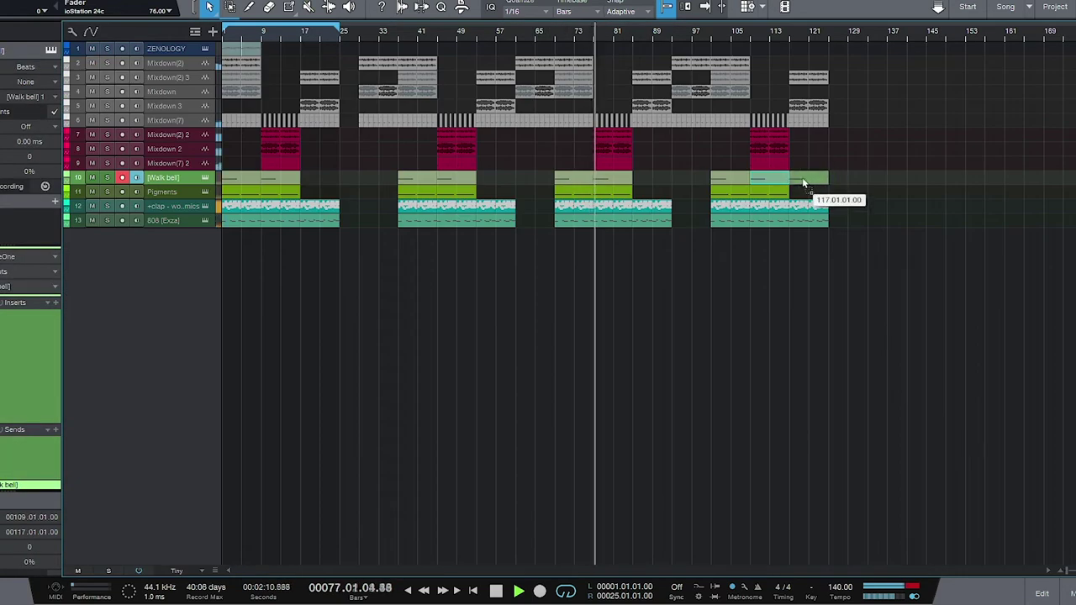
left_click_drag(632, 179, 671, 180)
left_click_drag(475, 179, 516, 179)
key("shift+w")
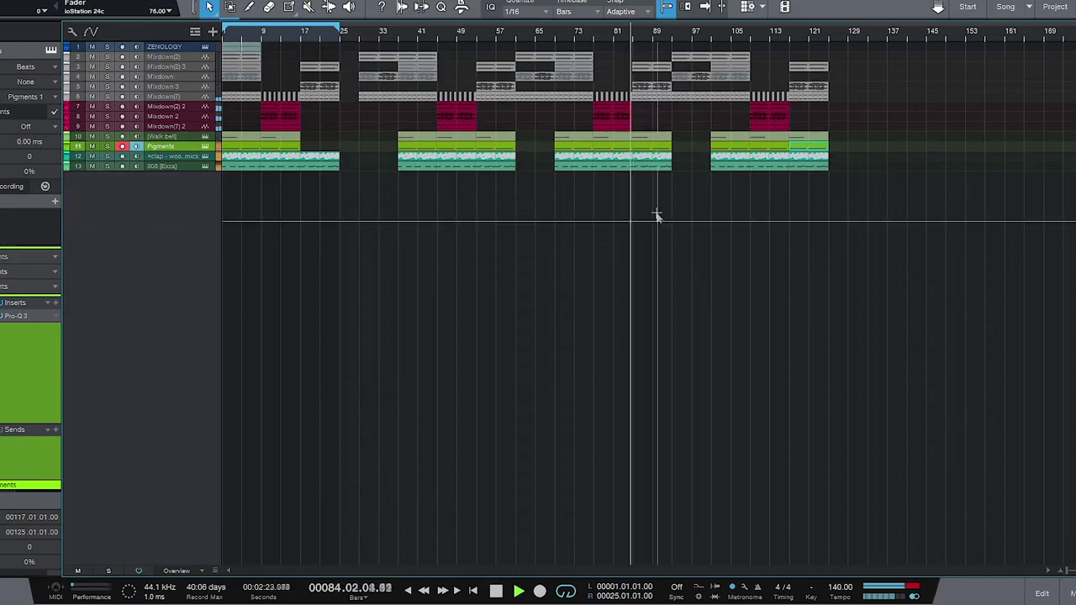
key("shift+e")
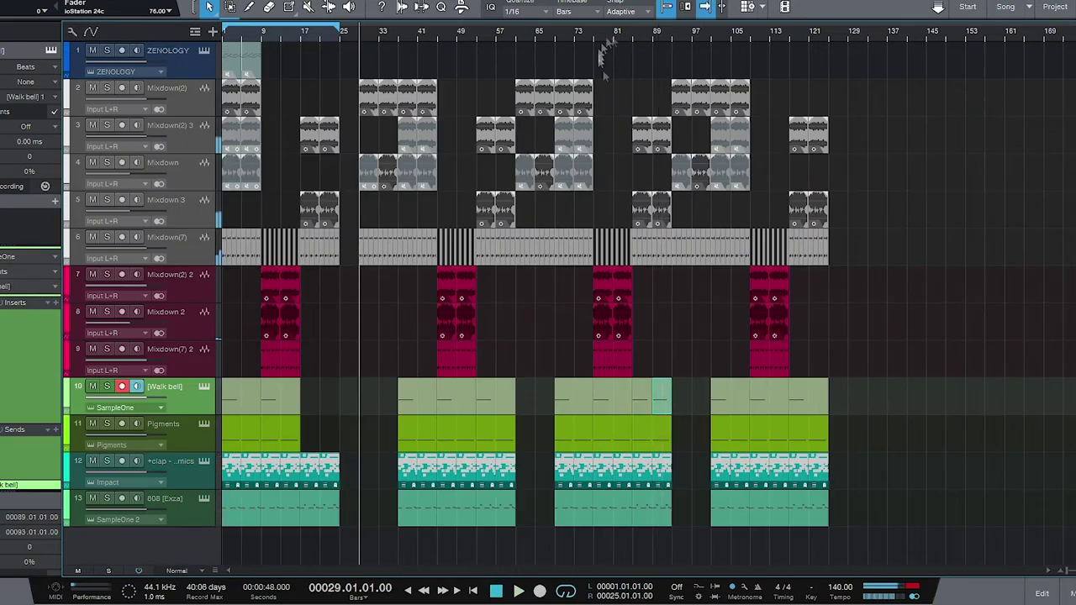
Step: Delete all clips after bar 97
left_click(500, 395)
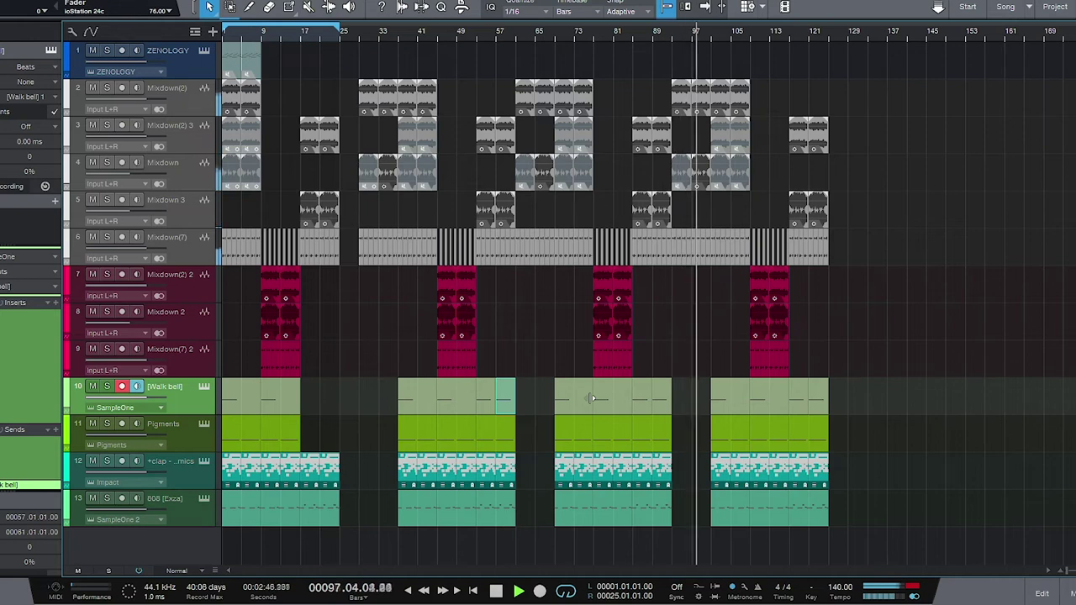
left_click_drag(908, 529, 700, 77)
key("Delete")
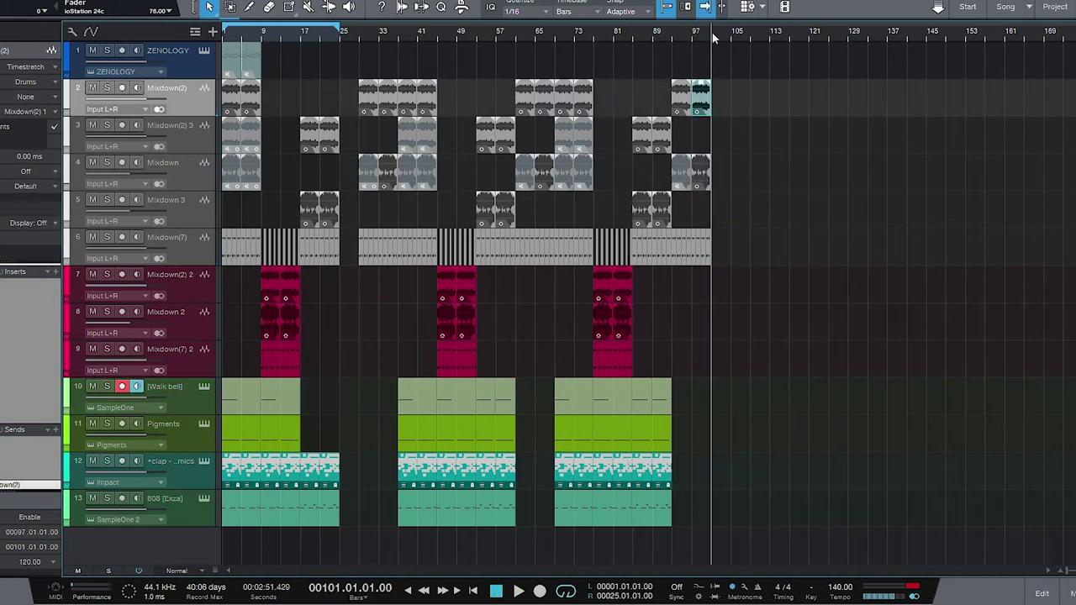